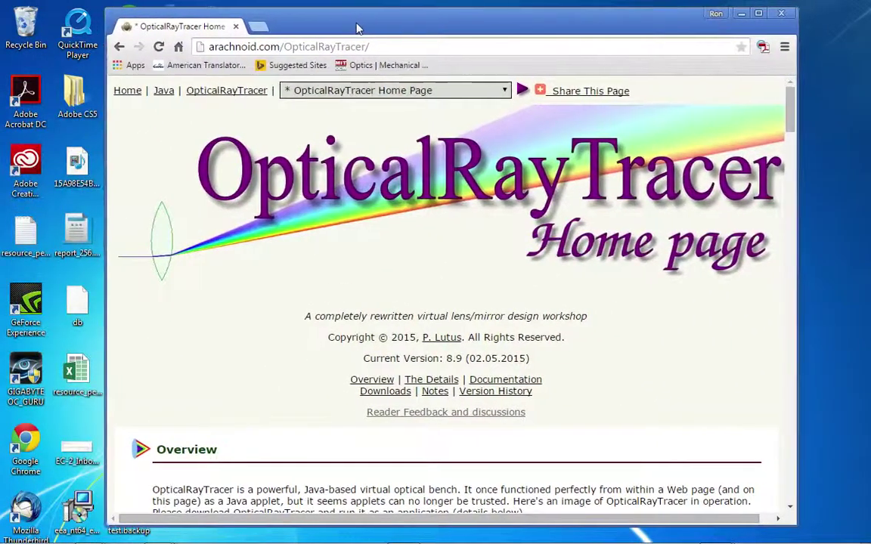
- Nudge the Chrome window left and check the arachnoid.com OpticalRayTracer page address
drag(358, 28, 336, 24)
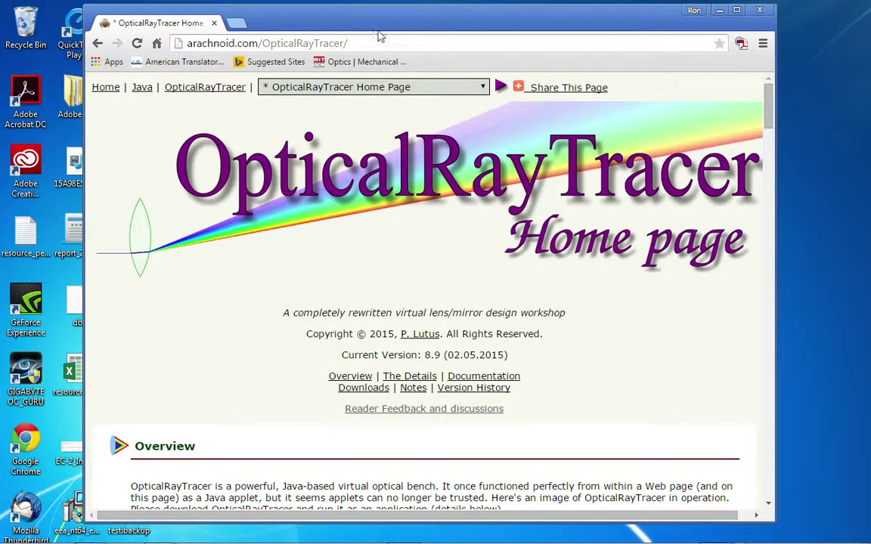
click(354, 43)
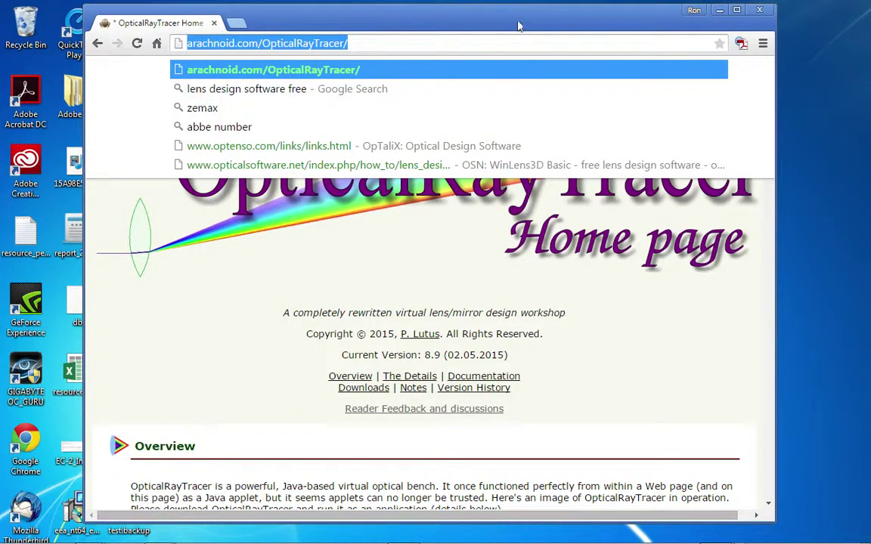
click(375, 45)
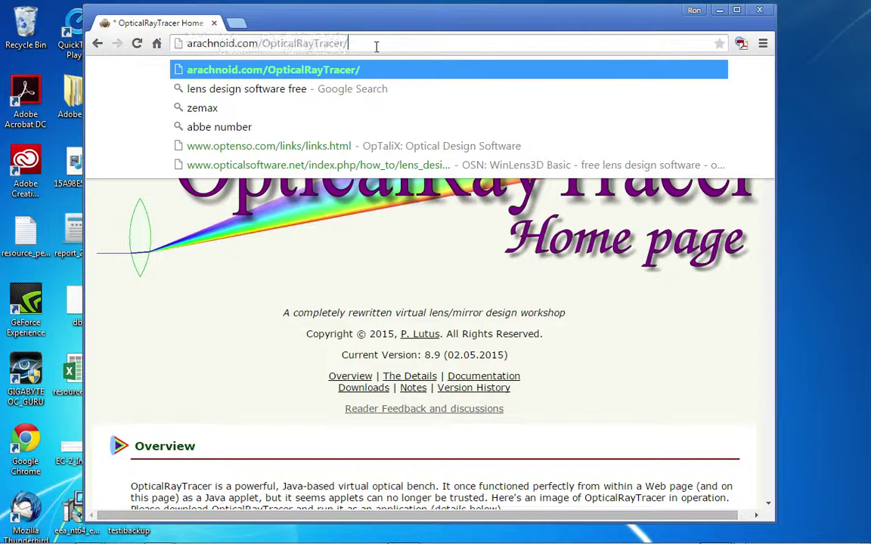
click(759, 202)
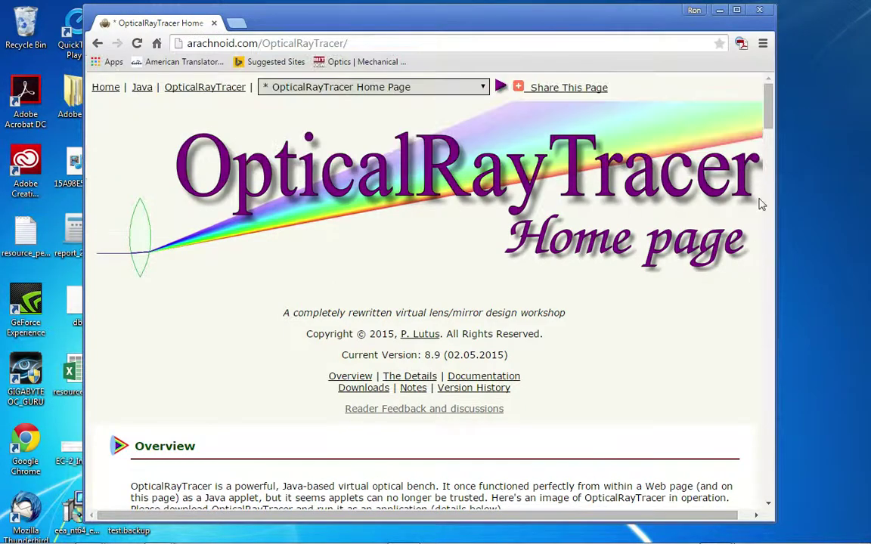
- Scroll the OpticalRayTracer page down to the Documentation and Downloads sections
drag(768, 106, 762, 142)
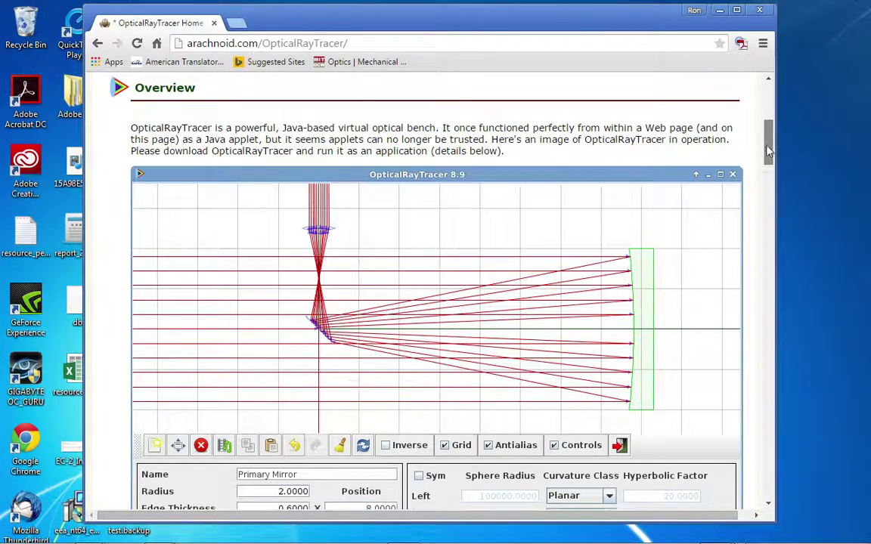
scroll(767, 153, down, 1)
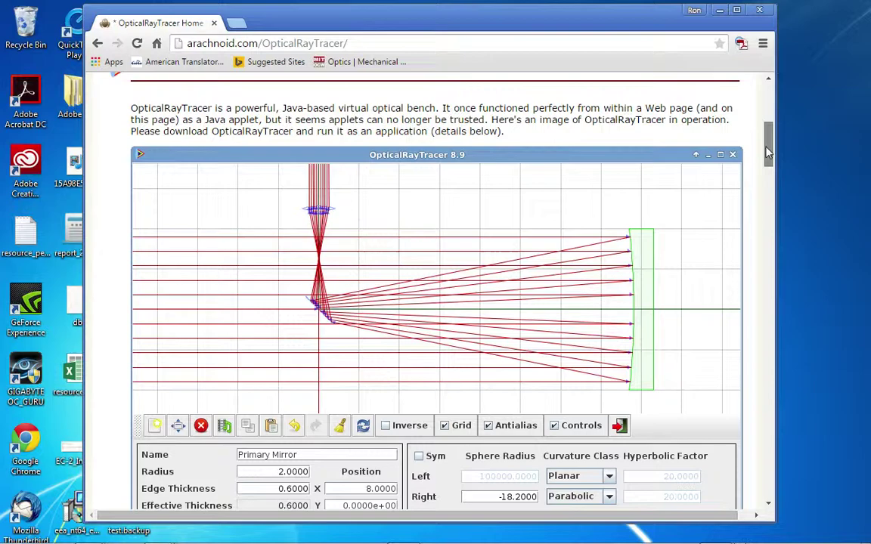
drag(766, 154, 739, 221)
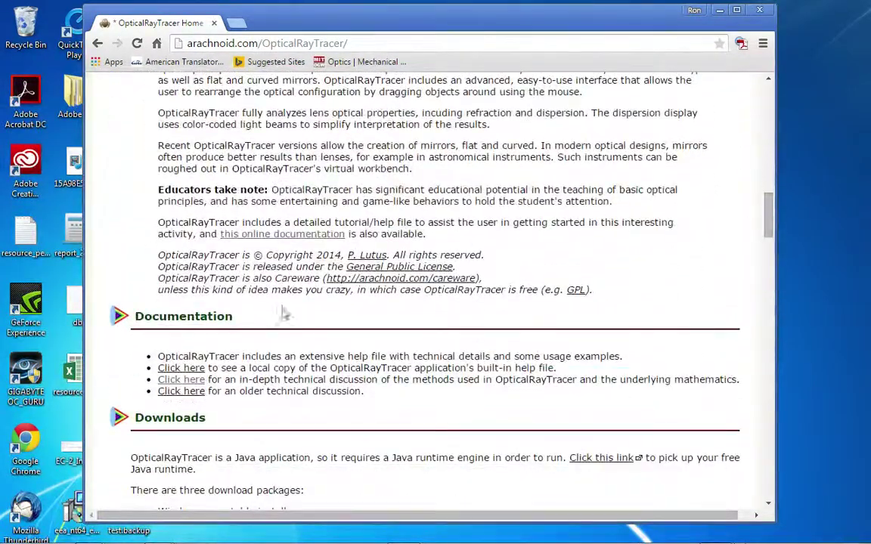
scroll(250, 424, down, 3)
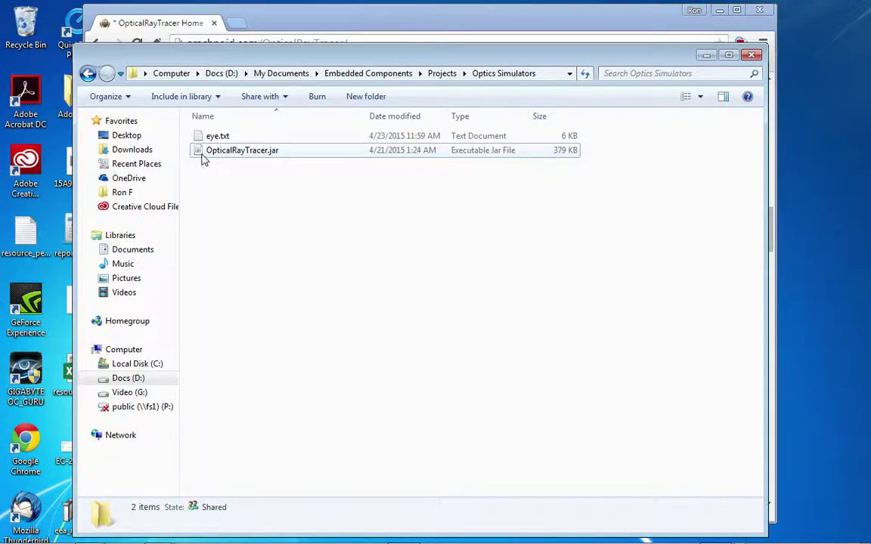
- Launch OpticalRayTracer.jar from the Optics Simulators folder
click(199, 155)
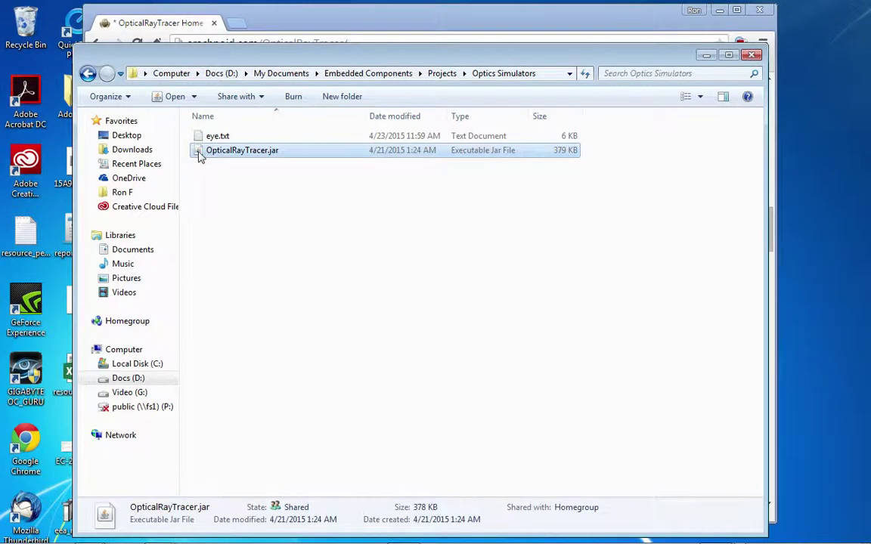
double_click(200, 154)
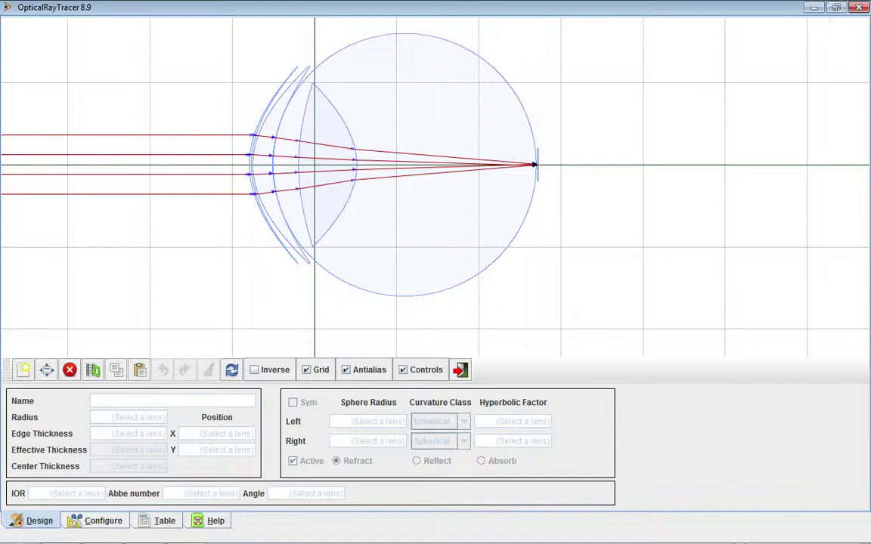
- Reset OpticalRayTracer to its default settings, confirming with Yes
click(68, 371)
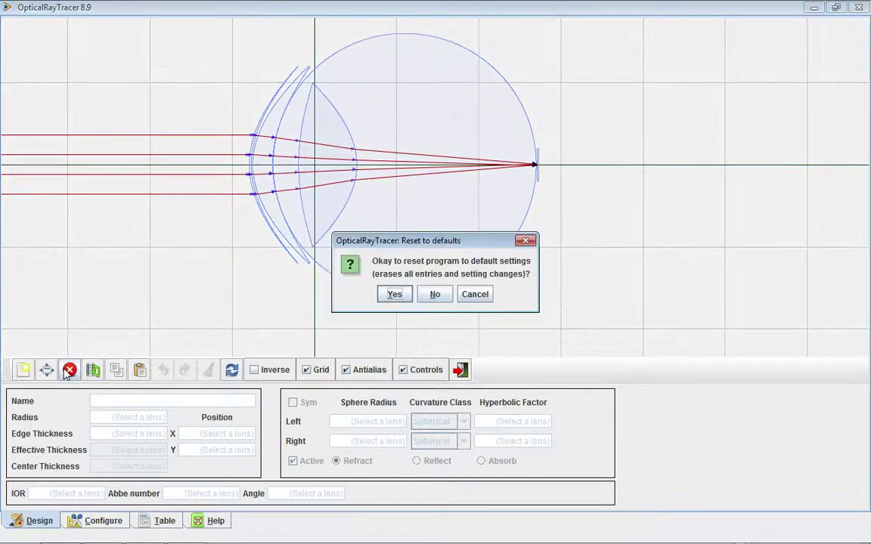
click(395, 295)
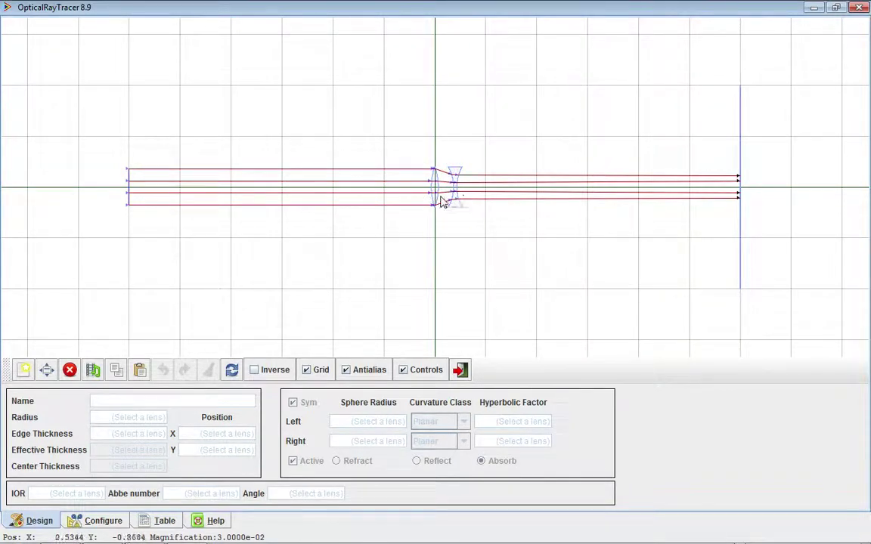
mouse_move(715, 529)
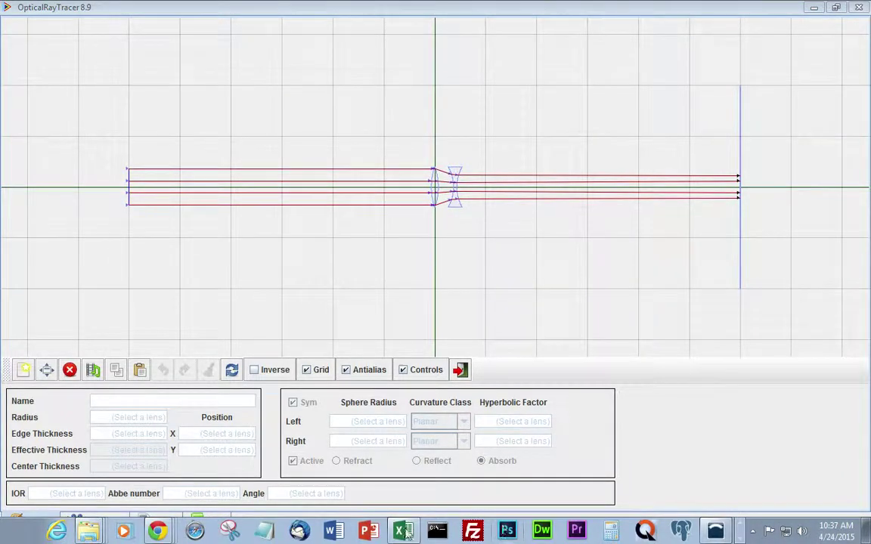
- Open eye.txt in a new Notepad window
click(266, 532)
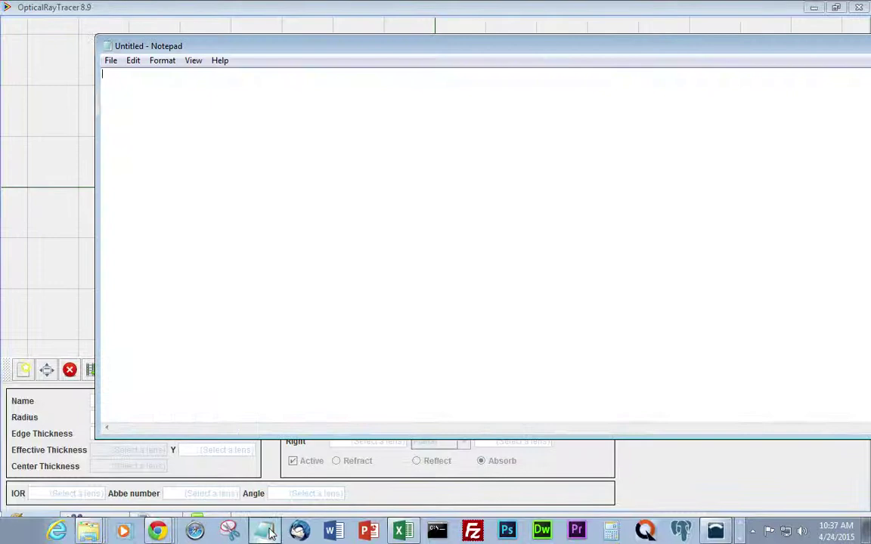
click(111, 60)
click(134, 92)
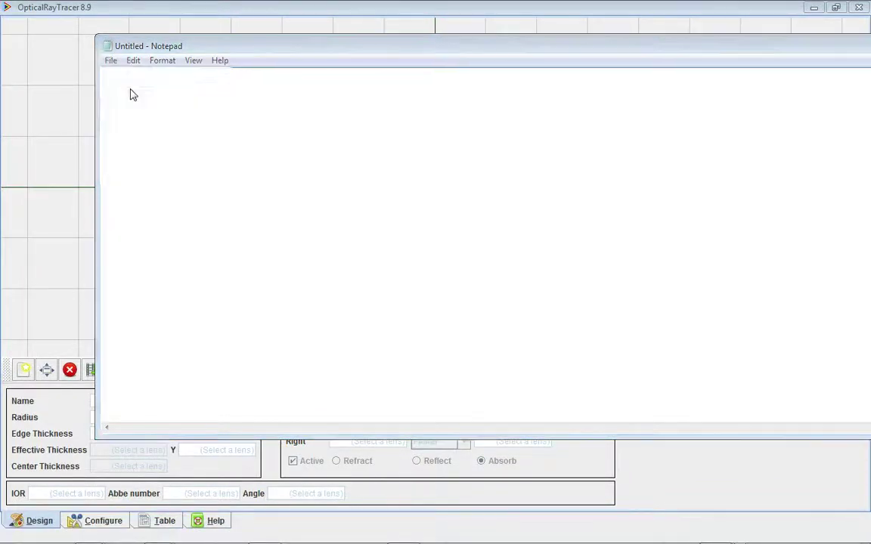
double_click(251, 165)
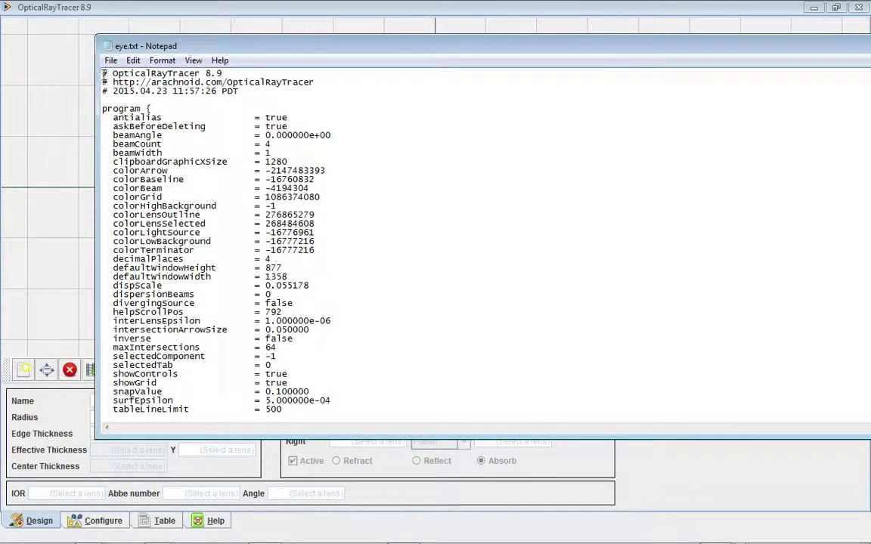
- Select and copy all of eye.txt's configuration text, then shift Notepad left
drag(102, 73, 174, 330)
click(391, 291)
right_click(396, 283)
click(290, 377)
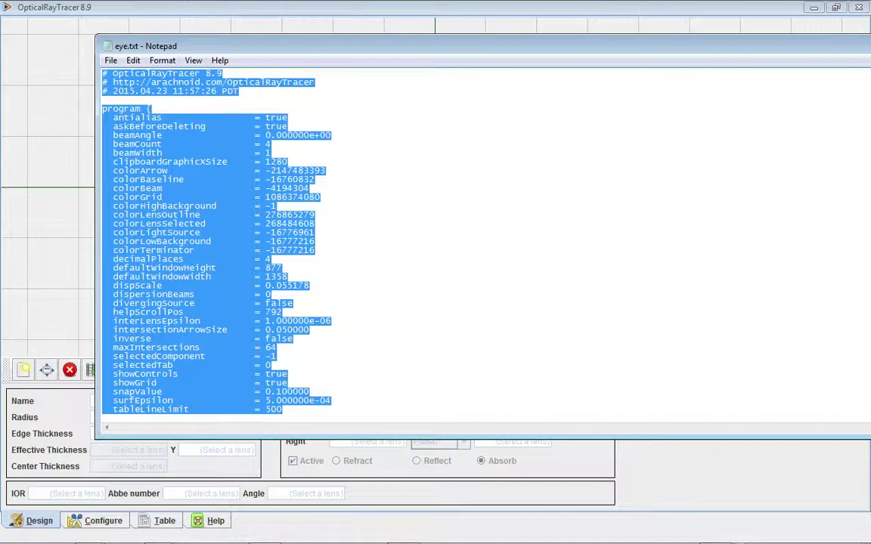
right_click(118, 222)
click(148, 262)
drag(651, 49, 467, 51)
- Maximize Notepad and browse the object blocks down to the Precorneal Tear Film entry
click(834, 47)
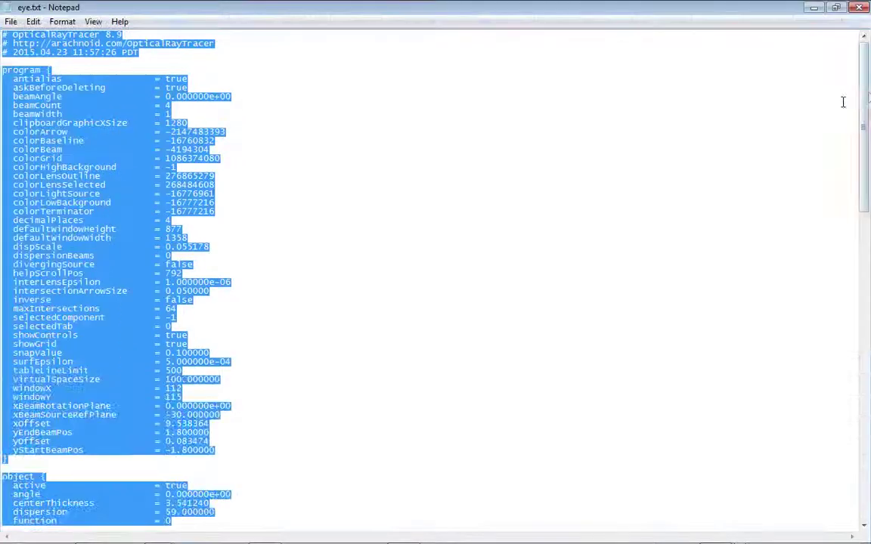
drag(867, 89, 843, 237)
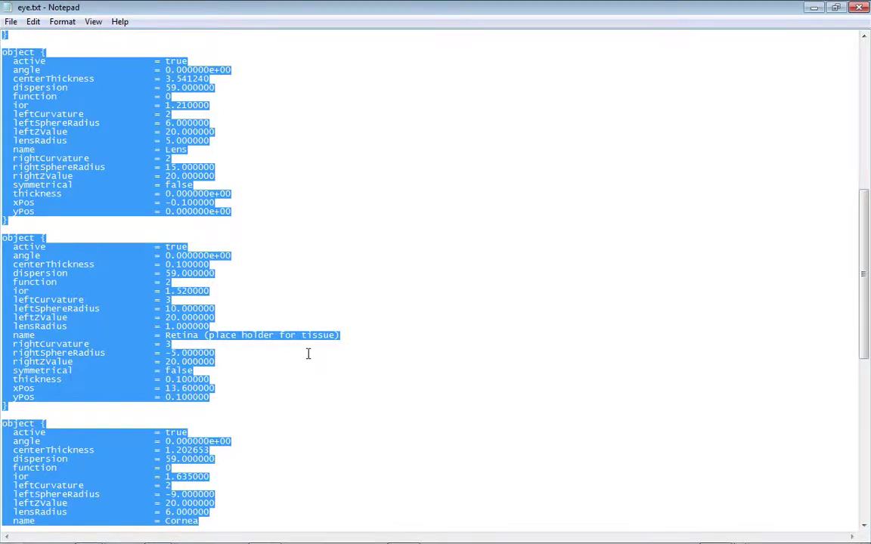
scroll(307, 353, up, 4)
scroll(308, 353, up, 4)
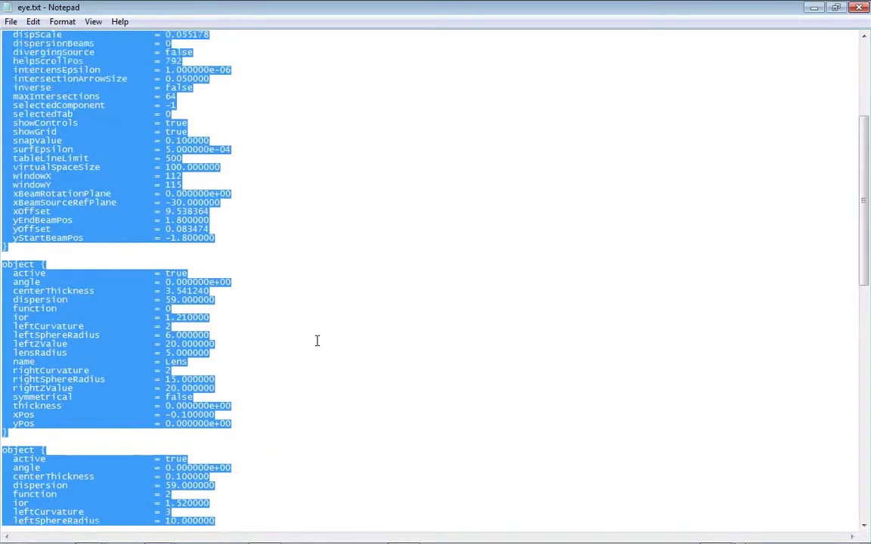
scroll(317, 340, down, 5)
scroll(317, 340, down, 9)
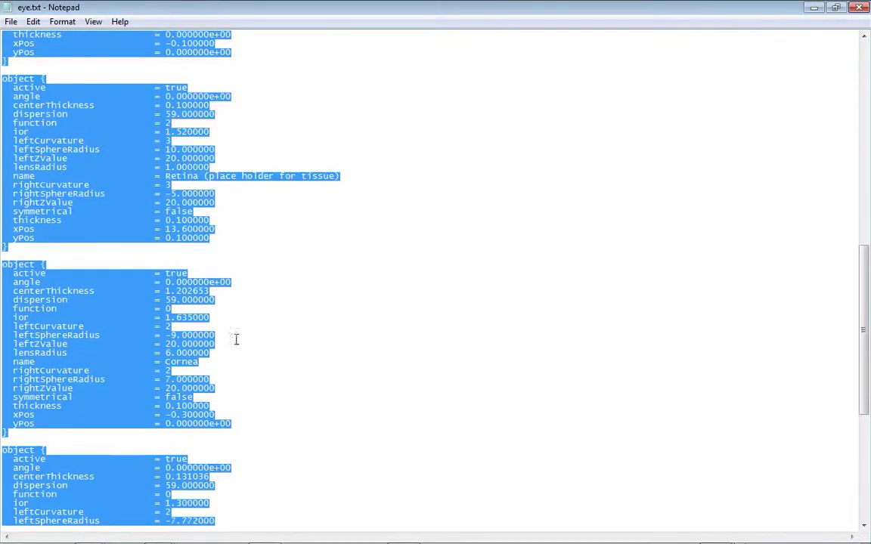
scroll(443, 318, down, 4)
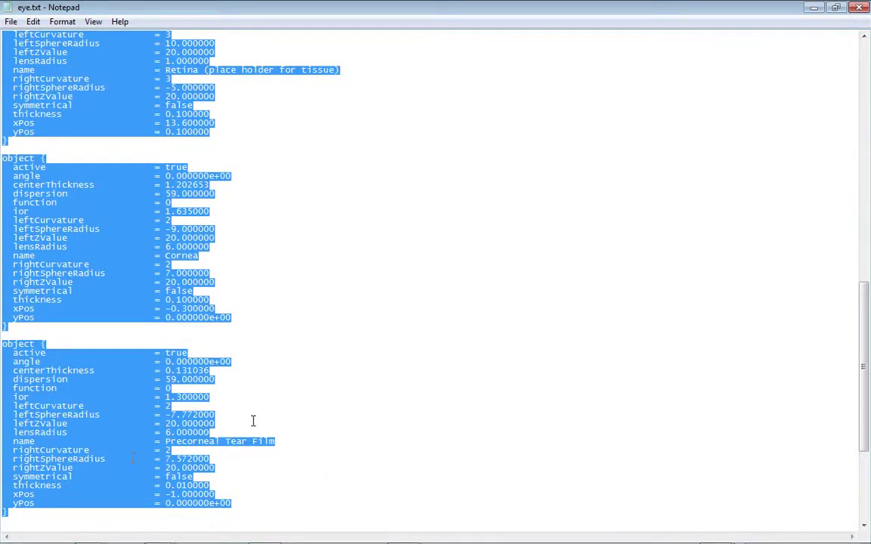
click(292, 440)
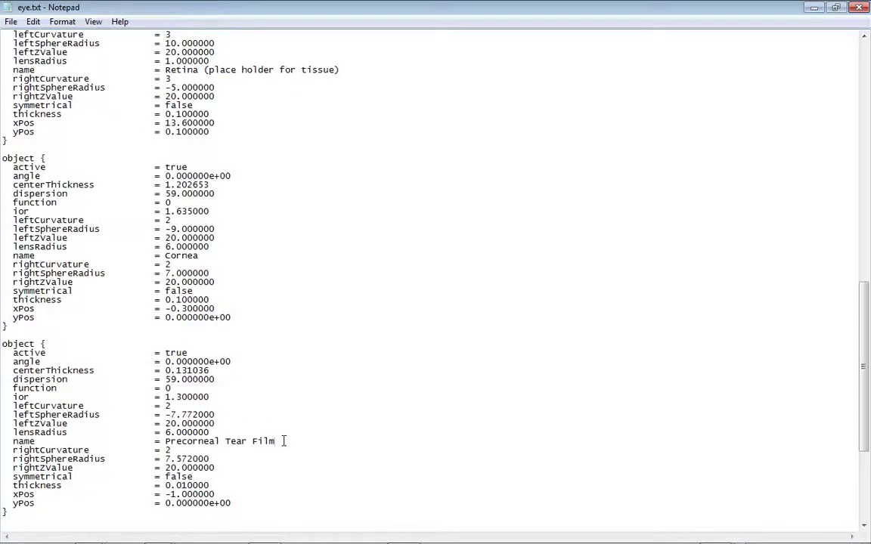
drag(285, 442, 166, 441)
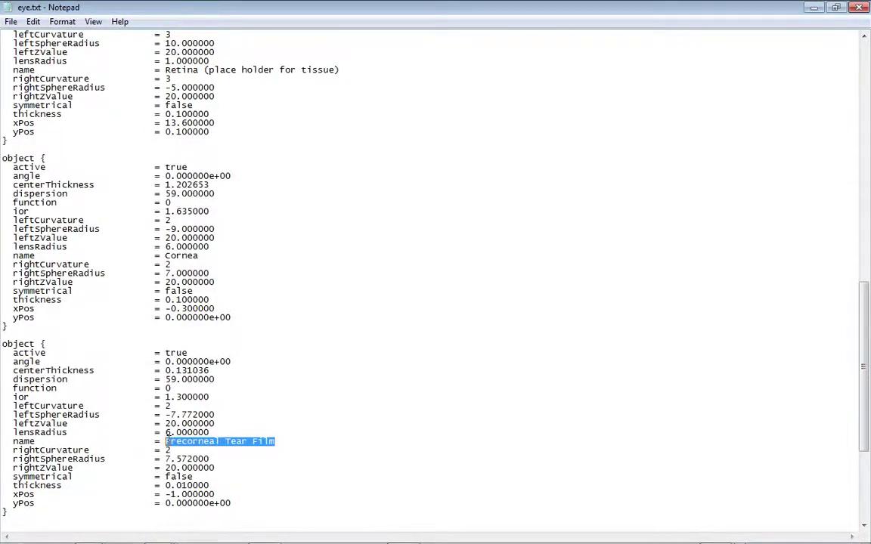
click(306, 384)
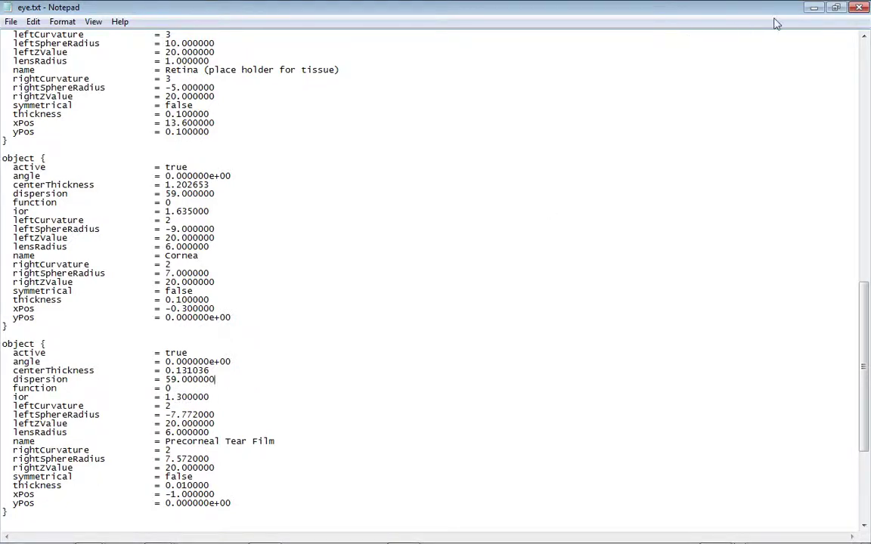
- Select all the configuration text, copy it, and minimize Notepad
right_click(232, 129)
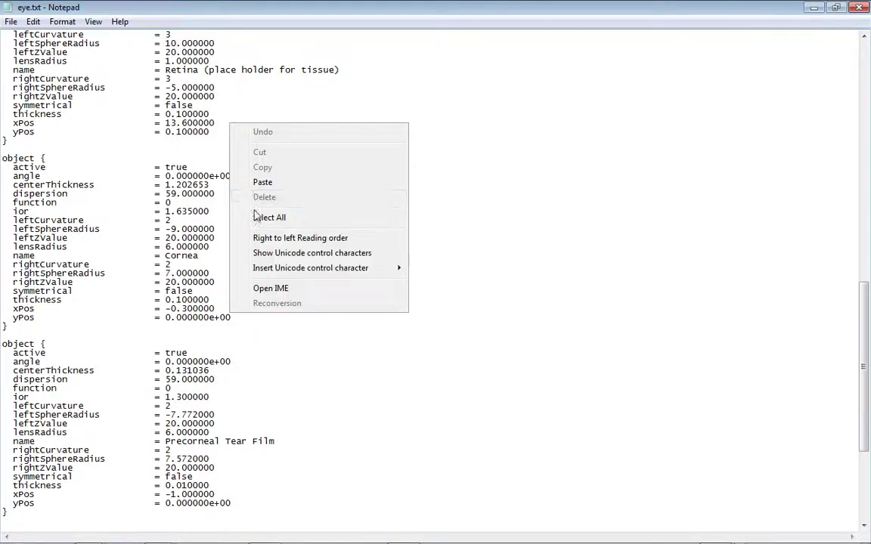
click(266, 218)
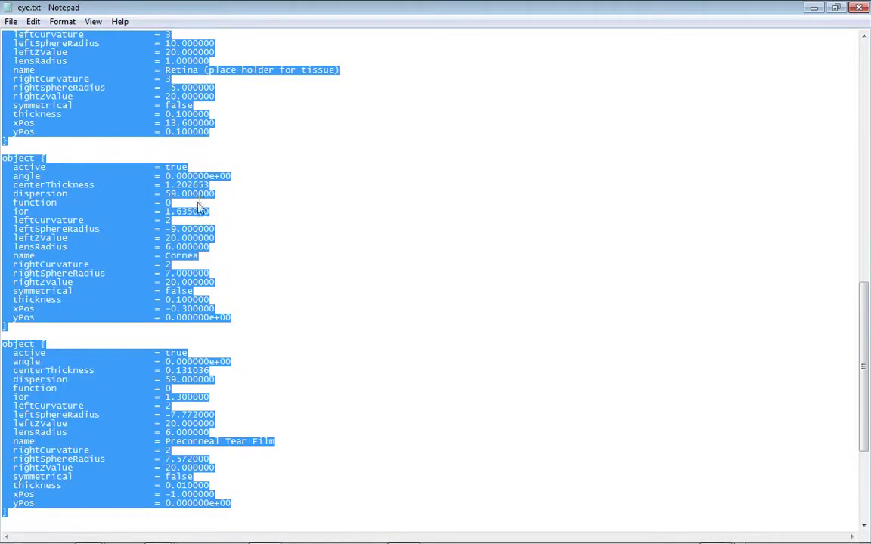
right_click(199, 208)
click(230, 248)
click(857, 9)
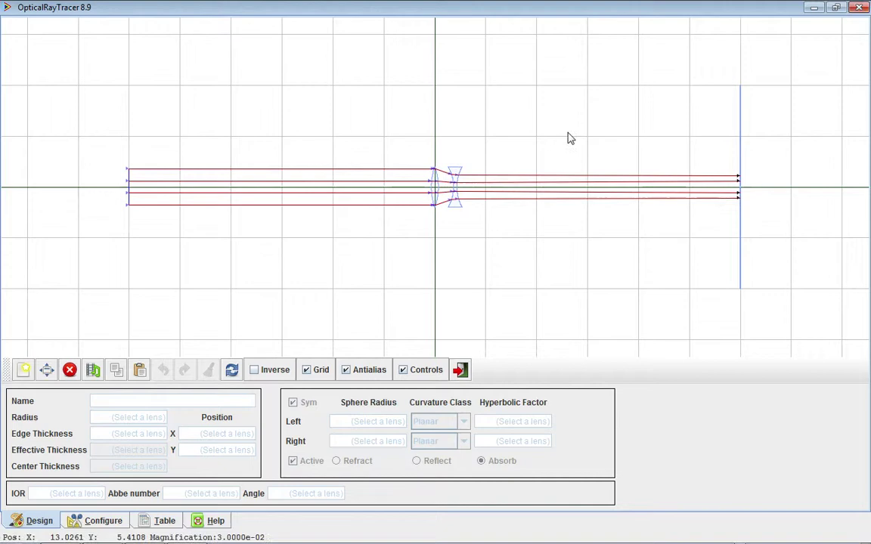
- Paste the eye configuration into the ray tracer and toggle the Retina's Active box off and on
click(139, 371)
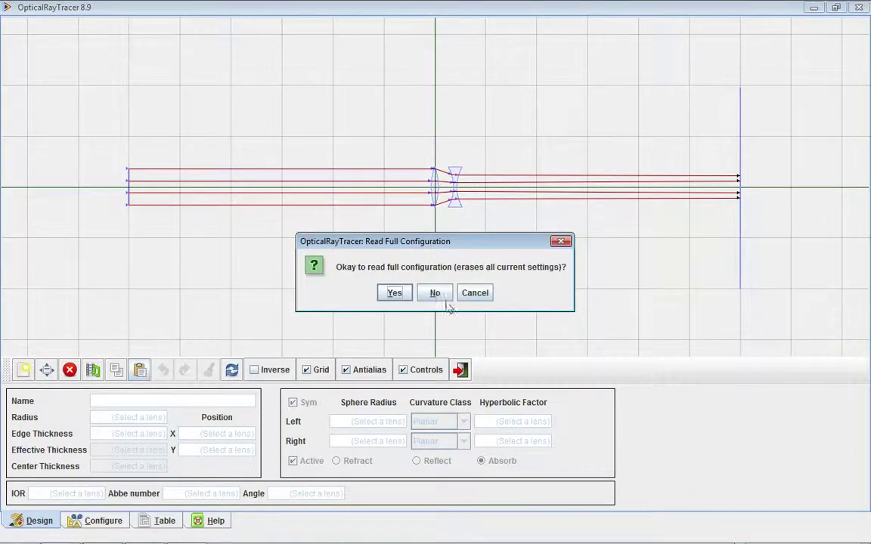
click(395, 294)
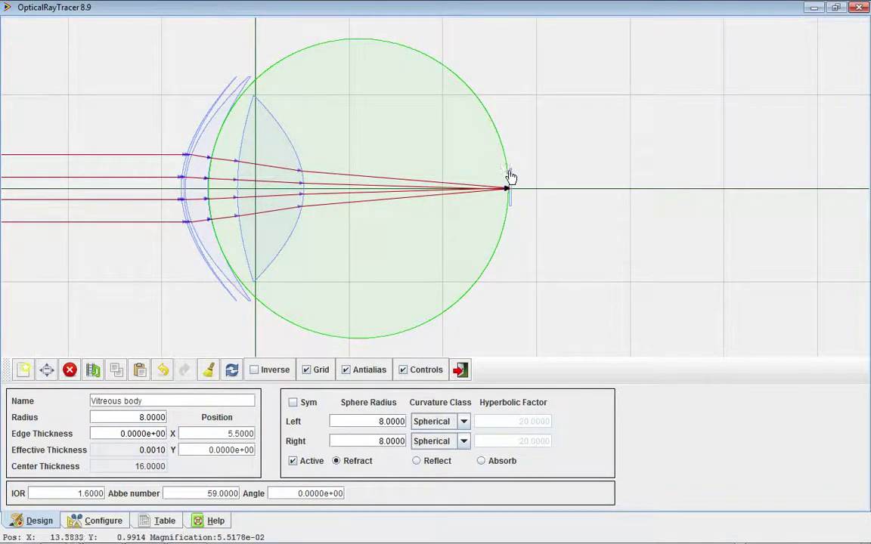
click(511, 211)
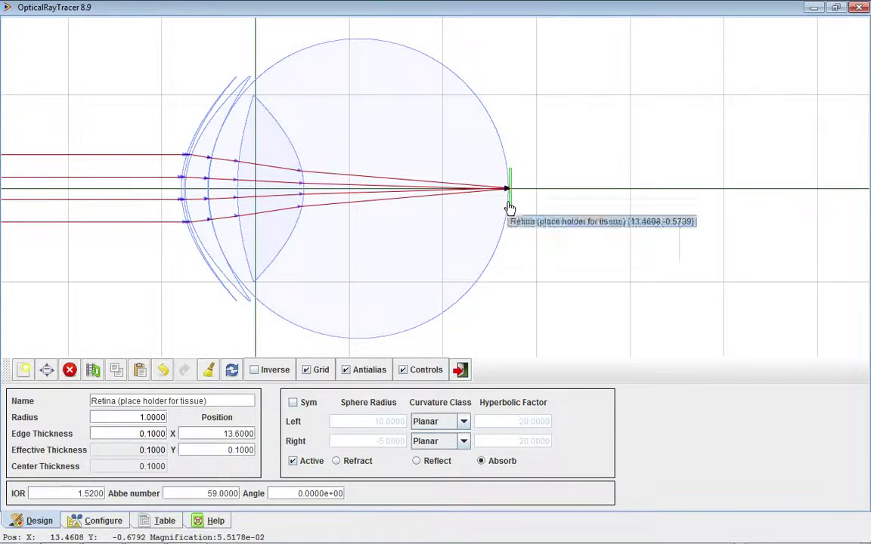
click(293, 461)
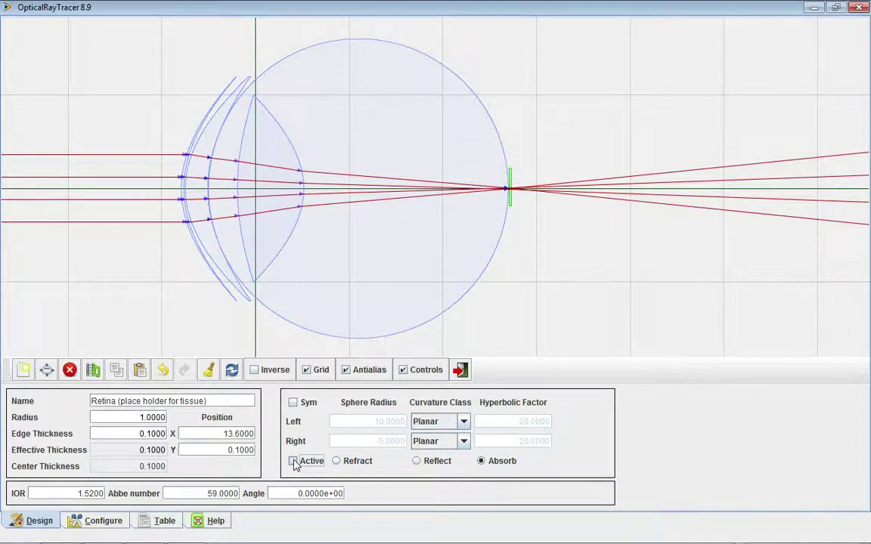
click(293, 461)
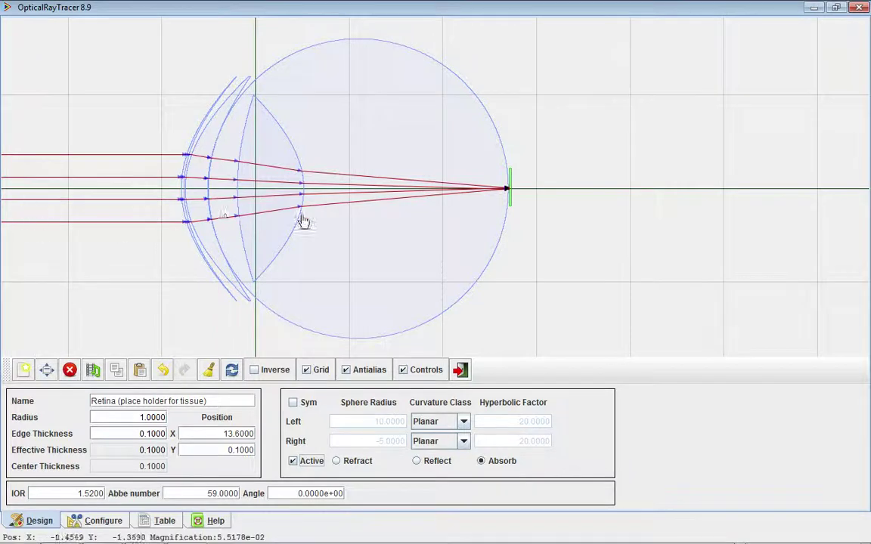
- Inspect the properties of the vitreous body, lens and cornea
click(280, 237)
click(280, 237)
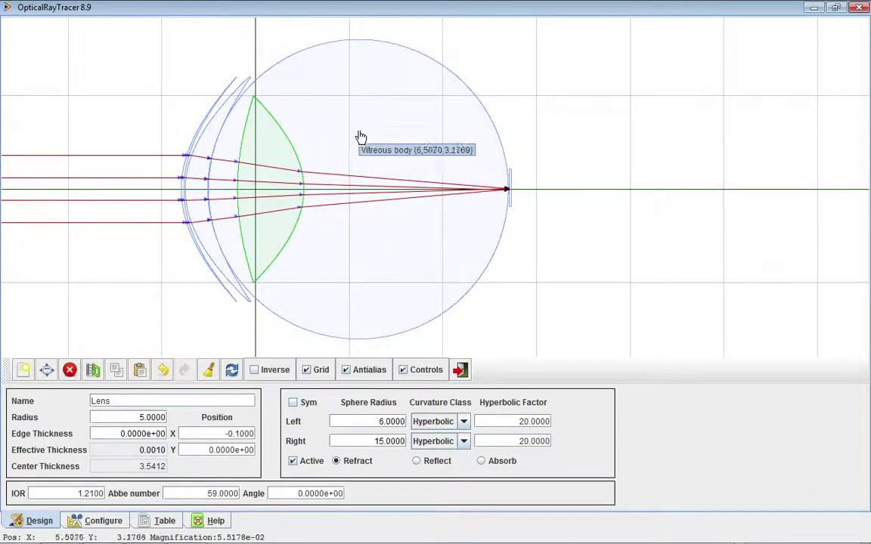
click(206, 246)
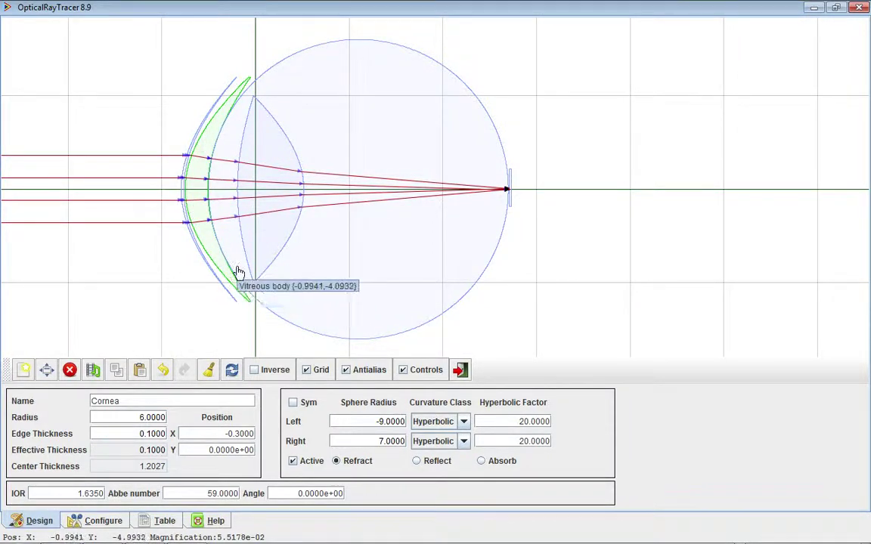
- Select the Precorneal Tear Film to show radius 6.0000, thickness 0.0100, IOR 1.8000
click(200, 257)
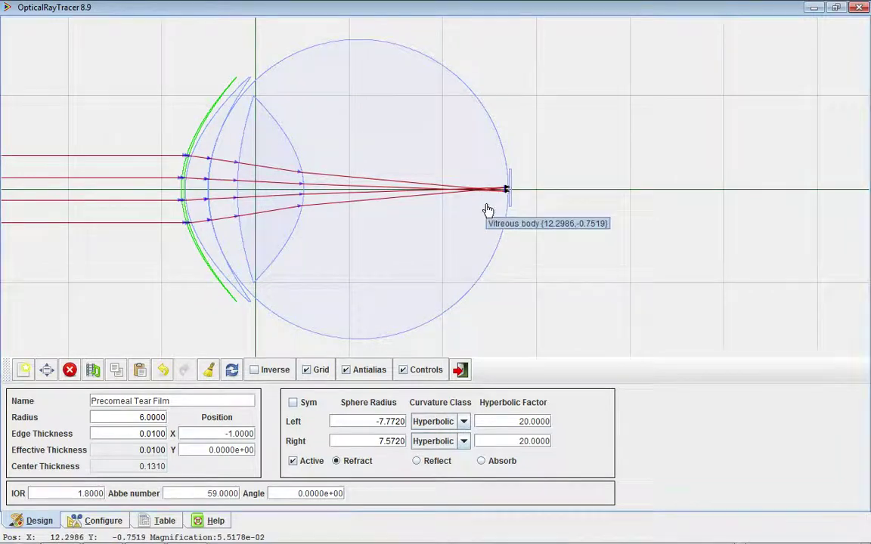
scroll(488, 210, up, 5)
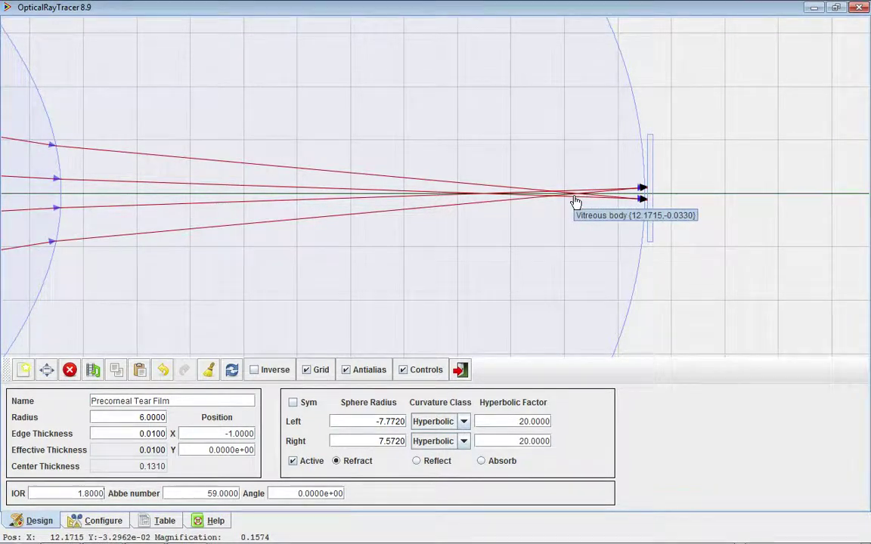
scroll(301, 259, down, 1)
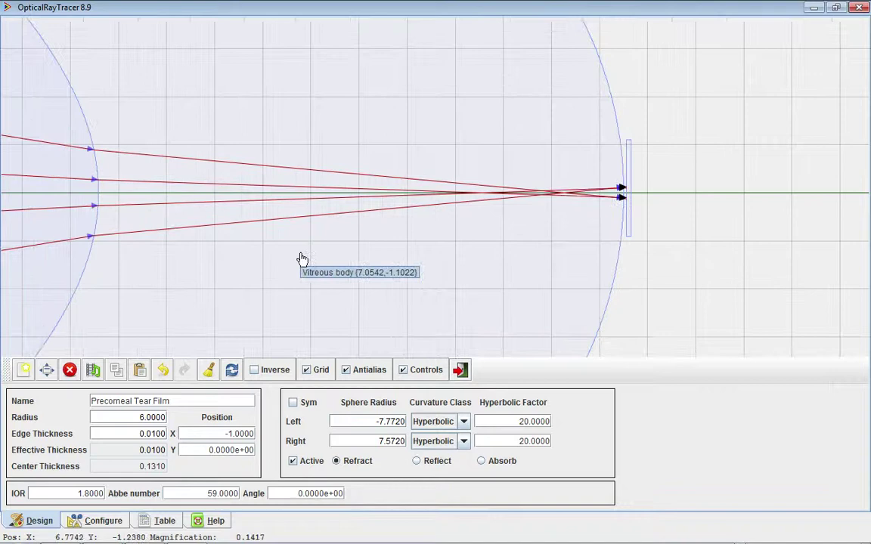
scroll(301, 260, down, 9)
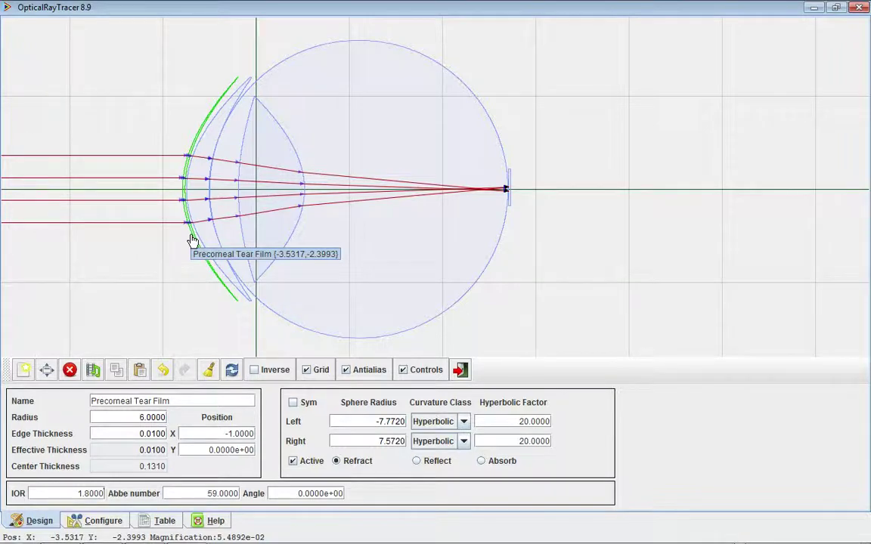
drag(193, 240, 180, 230)
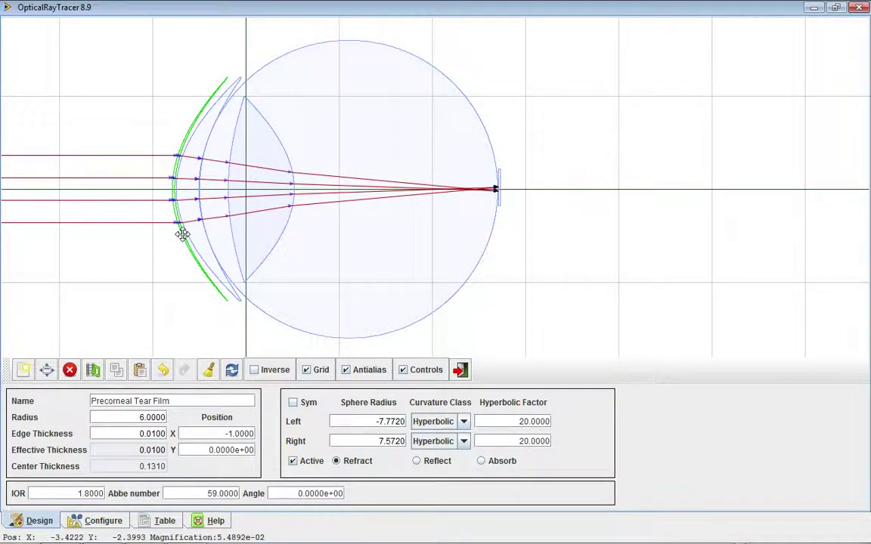
drag(182, 234, 129, 244)
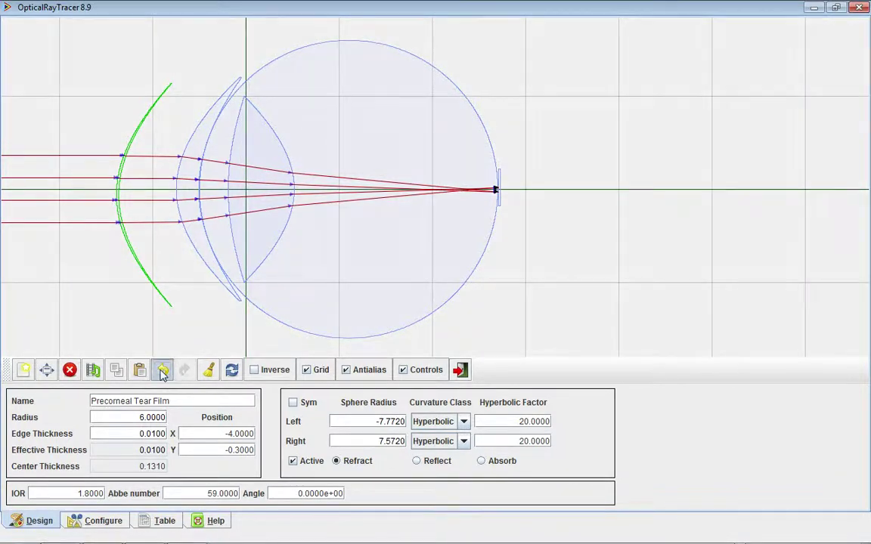
click(163, 371)
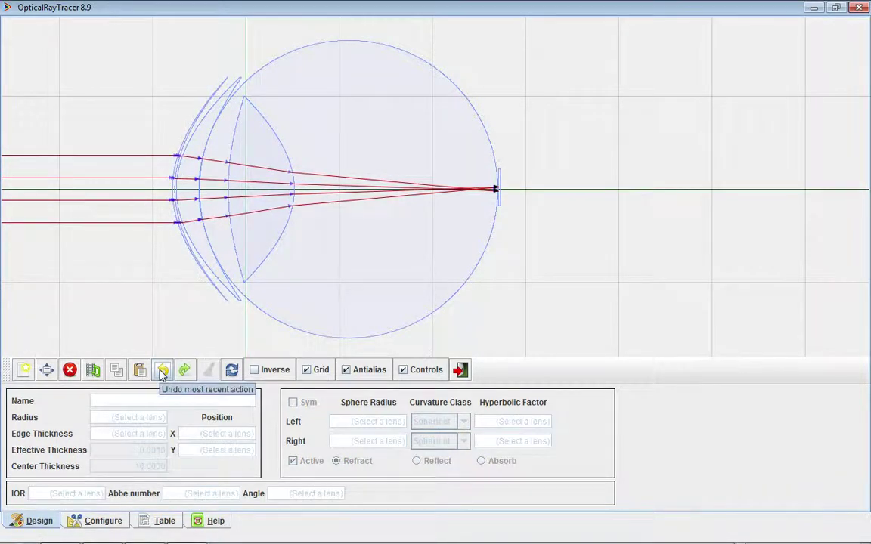
click(185, 371)
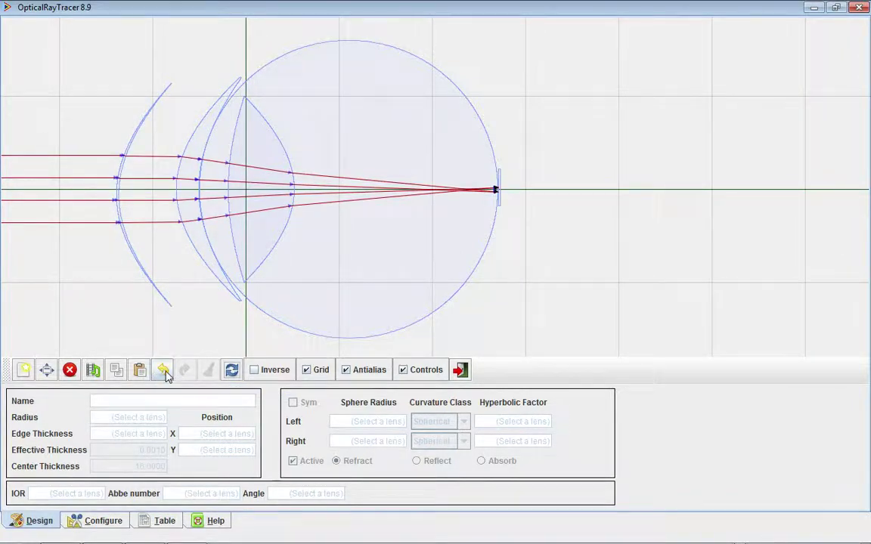
click(164, 371)
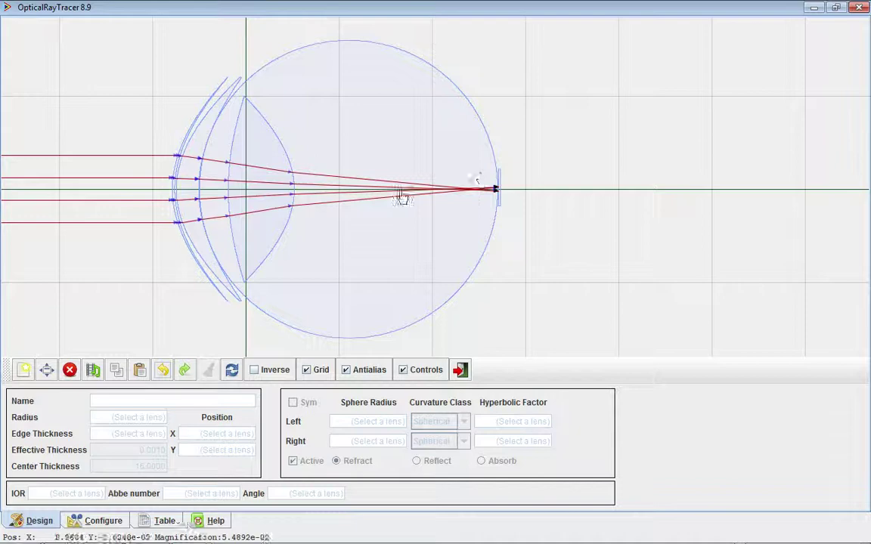
- Drag the Precorneal Tear Film far out in front of the eye
click(199, 242)
click(184, 244)
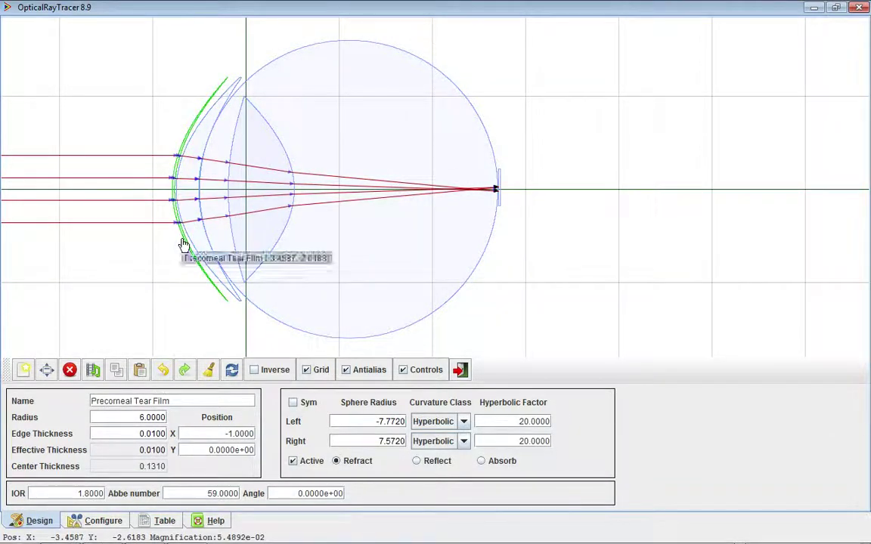
drag(179, 239, 83, 246)
- Shift the cornea slightly, undo the move, then deactivate the cornea
click(198, 234)
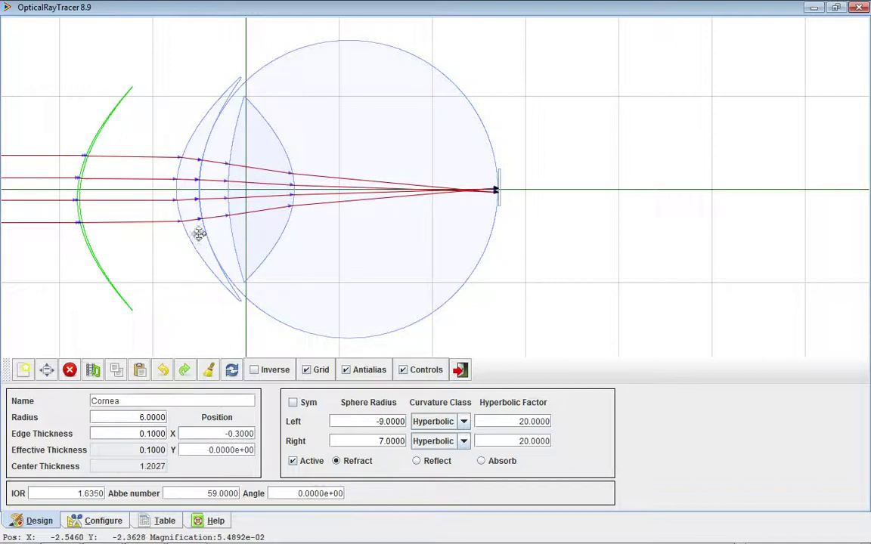
mouse_move(201, 240)
mouse_down()
mouse_move(113, 243)
mouse_move(203, 240)
mouse_move(194, 239)
mouse_up()
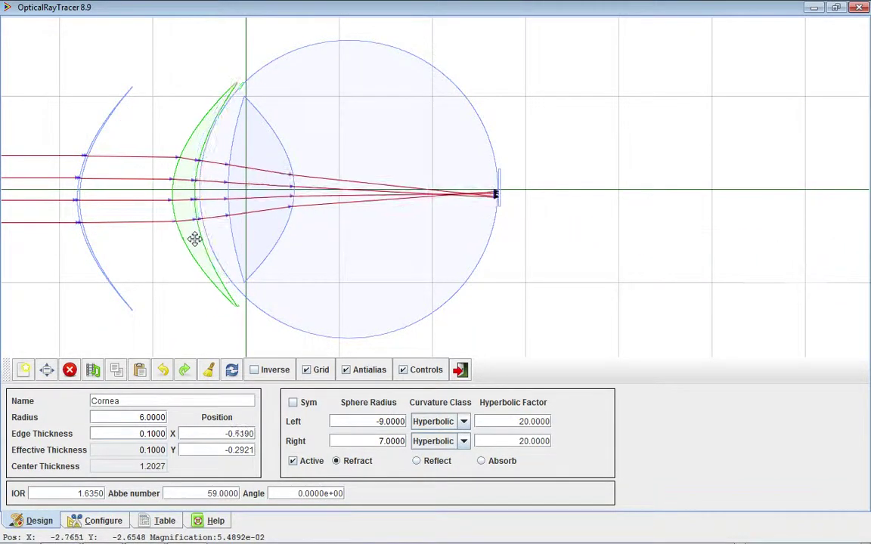
click(161, 370)
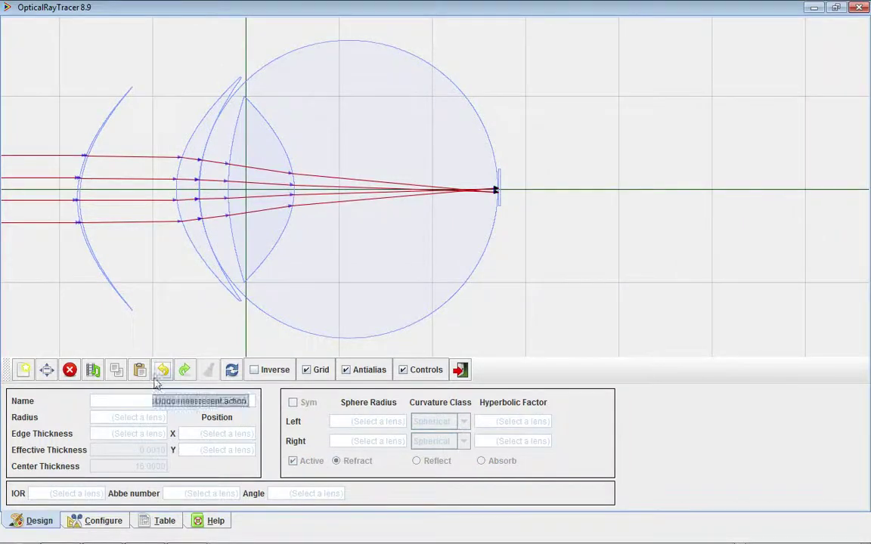
click(195, 239)
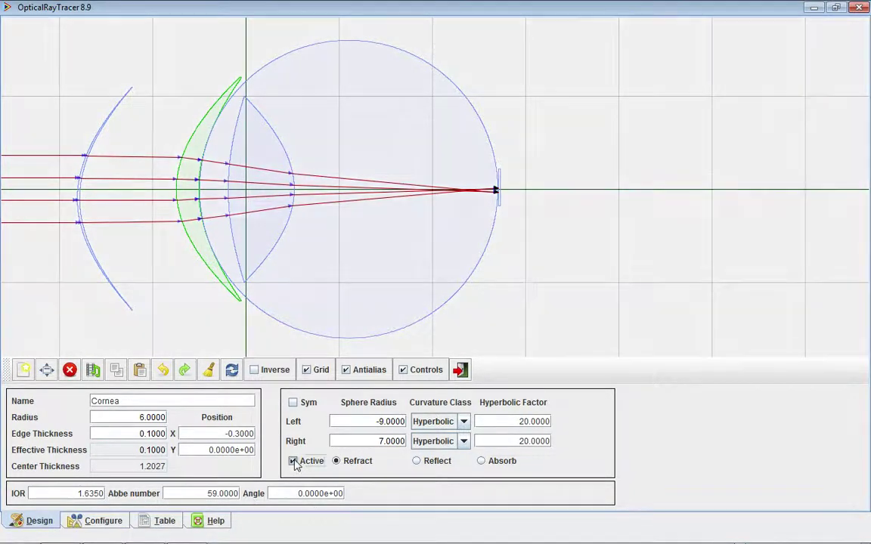
click(294, 463)
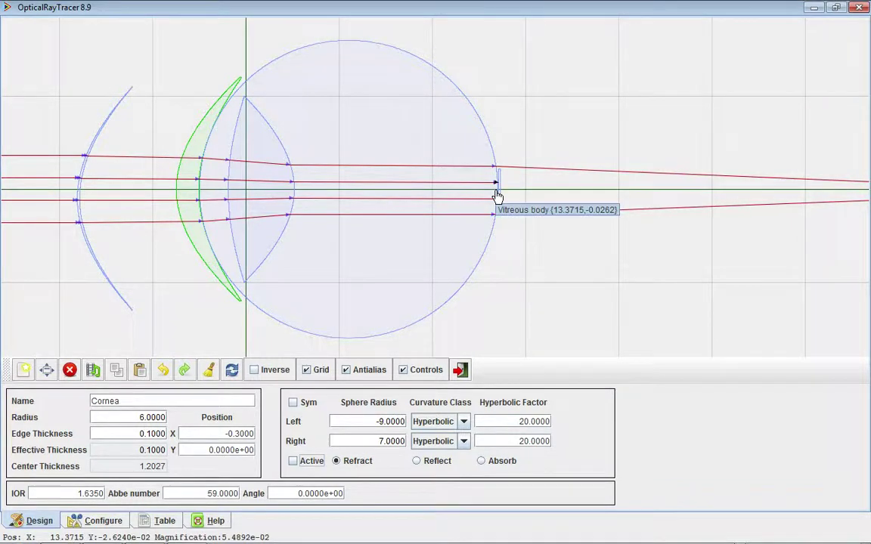
- Reactivate the cornea, drag the lens deeper into the eye, and move the vitreous body to X 8.2, Y 1.1
click(293, 462)
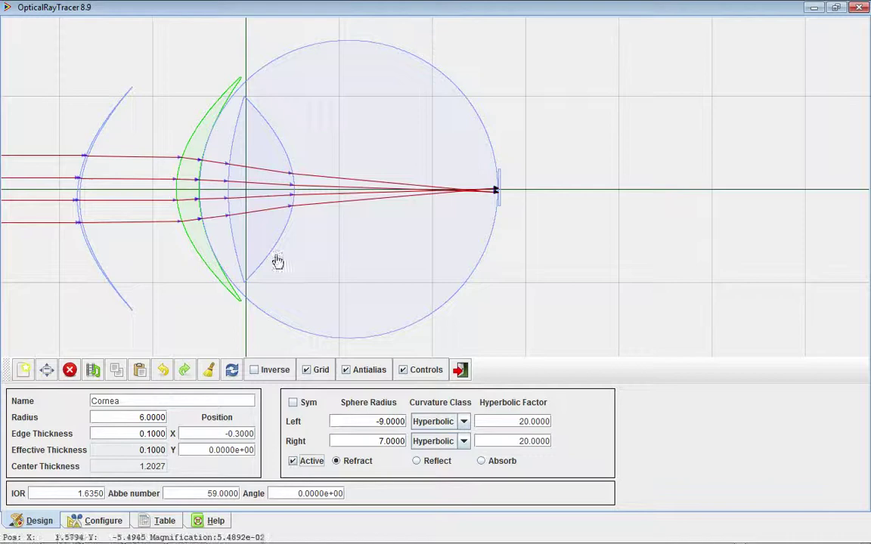
click(268, 247)
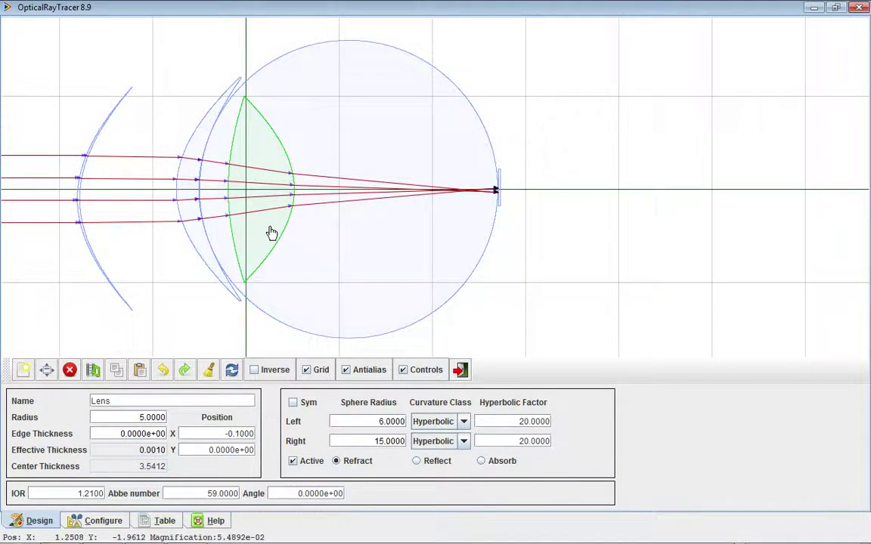
click(295, 462)
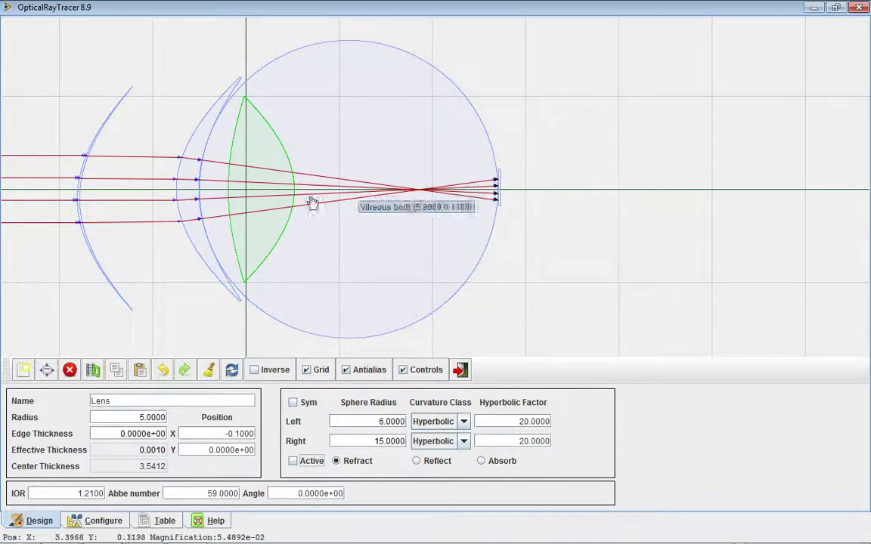
drag(268, 239, 428, 214)
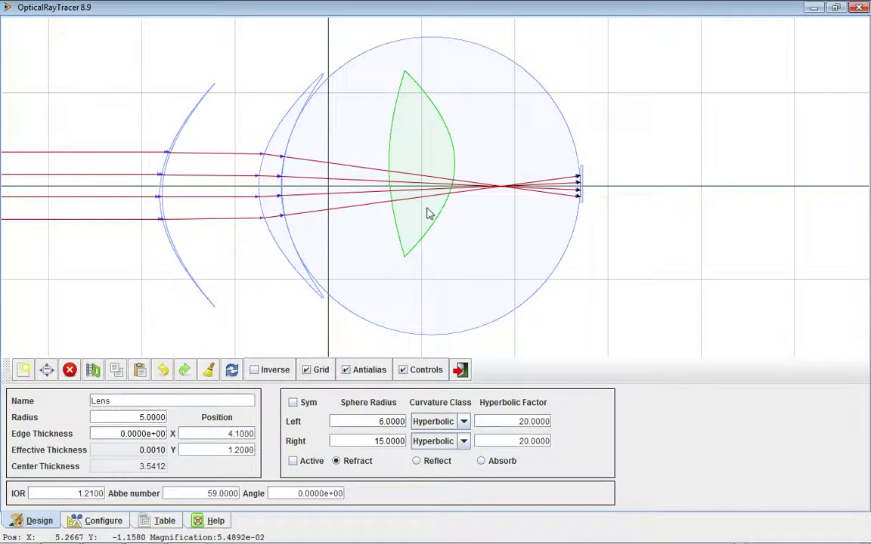
click(293, 462)
drag(424, 219, 471, 220)
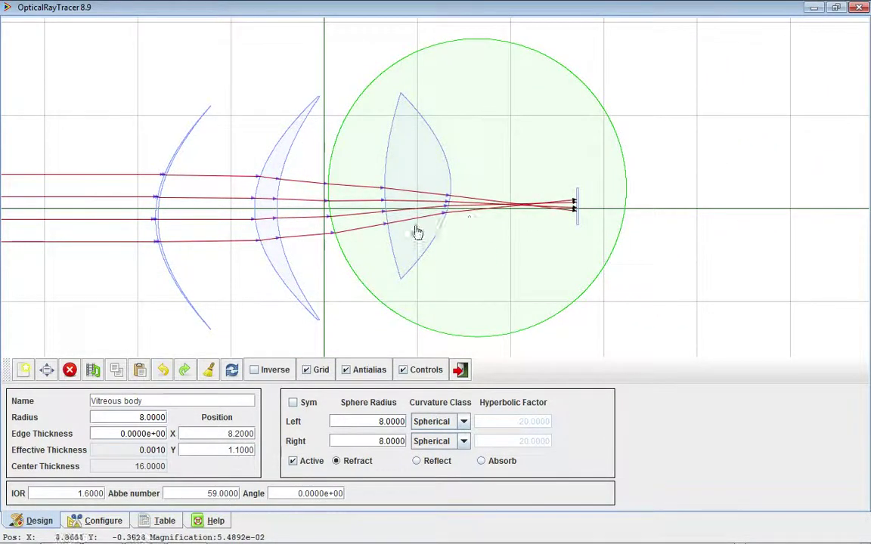
- Undo the vitreous body move, lens experiments, cornea deactivation, tear film move and view shift
click(163, 370)
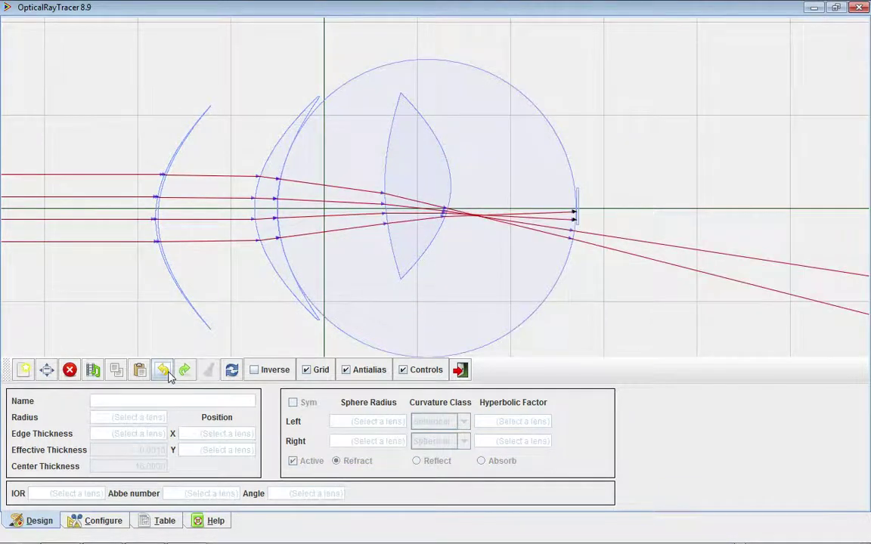
click(168, 375)
click(168, 375)
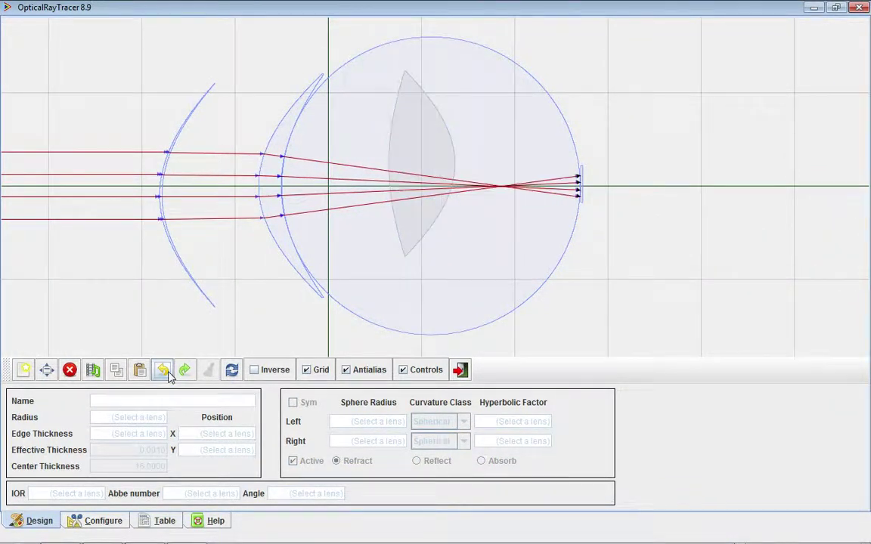
click(168, 375)
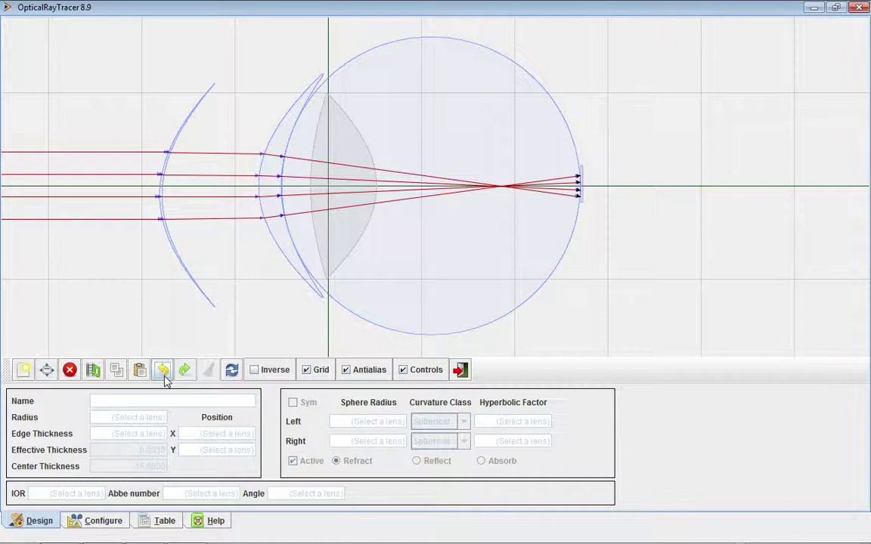
click(164, 376)
click(165, 376)
click(165, 376)
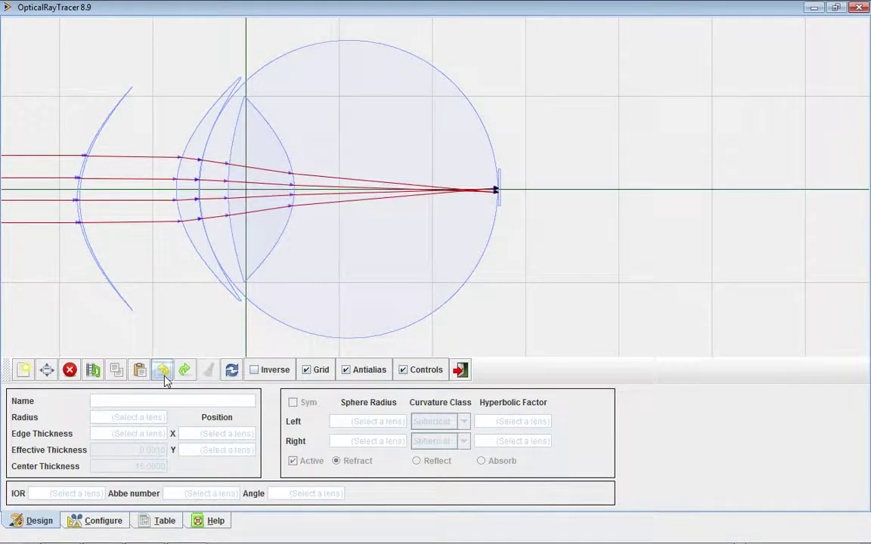
click(165, 376)
click(165, 377)
click(165, 376)
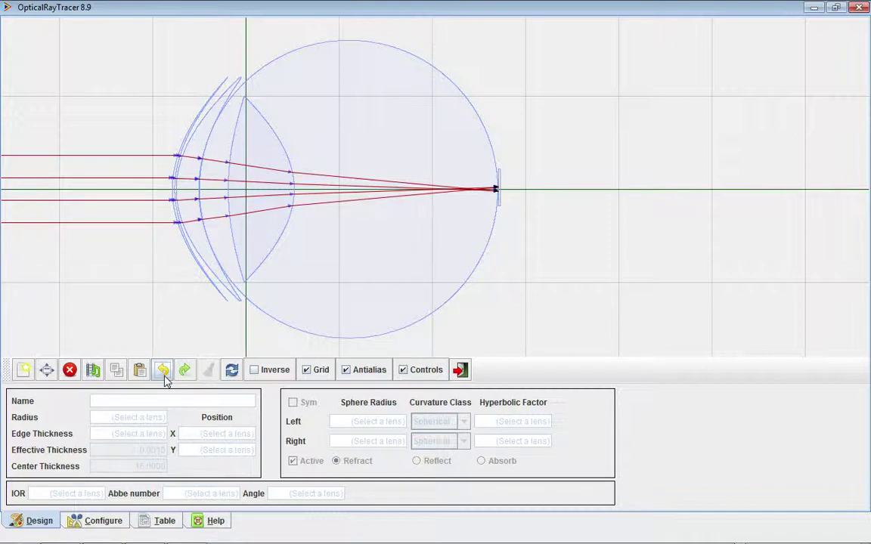
click(165, 377)
click(165, 376)
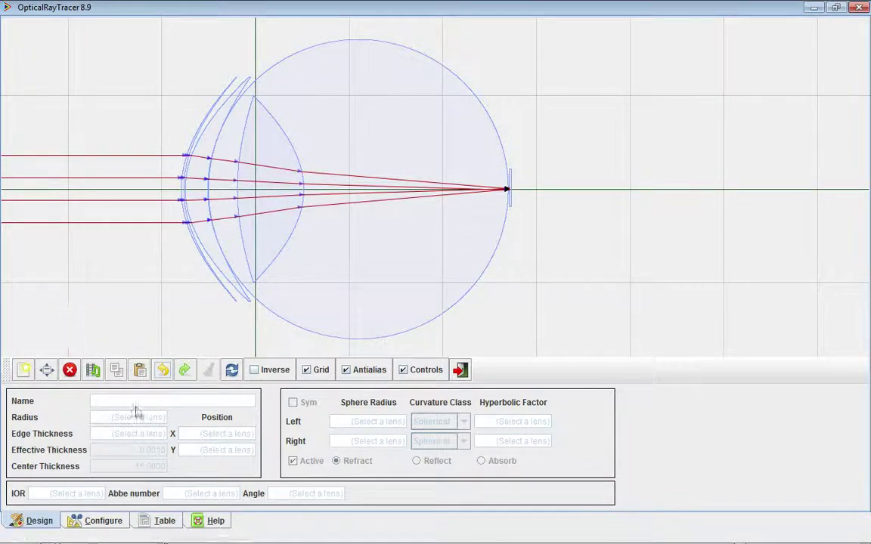
- Set the Precorneal Tear Film's IOR to 1.3000, then select the Vitreous body
click(211, 276)
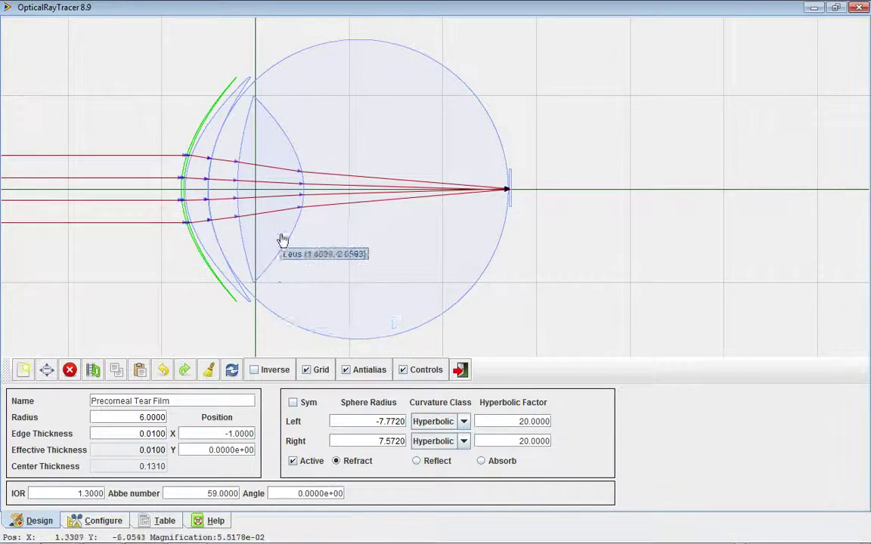
click(376, 247)
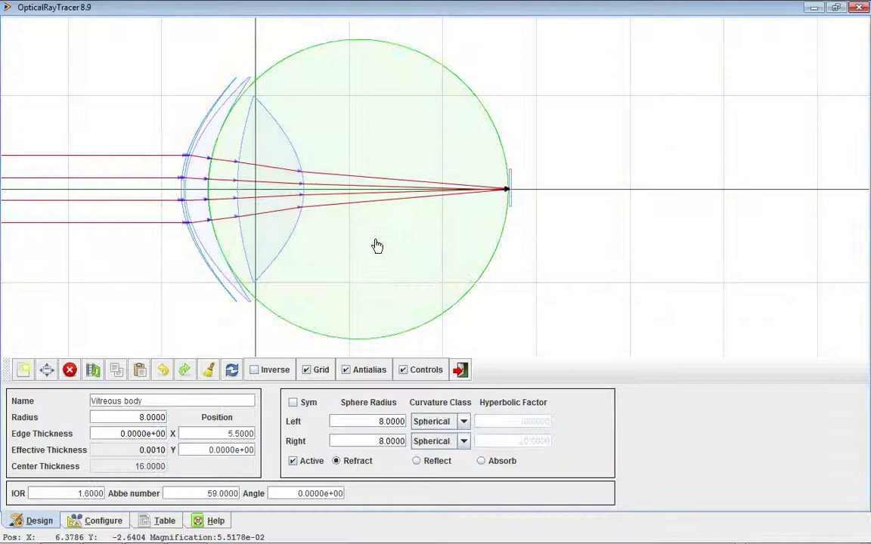